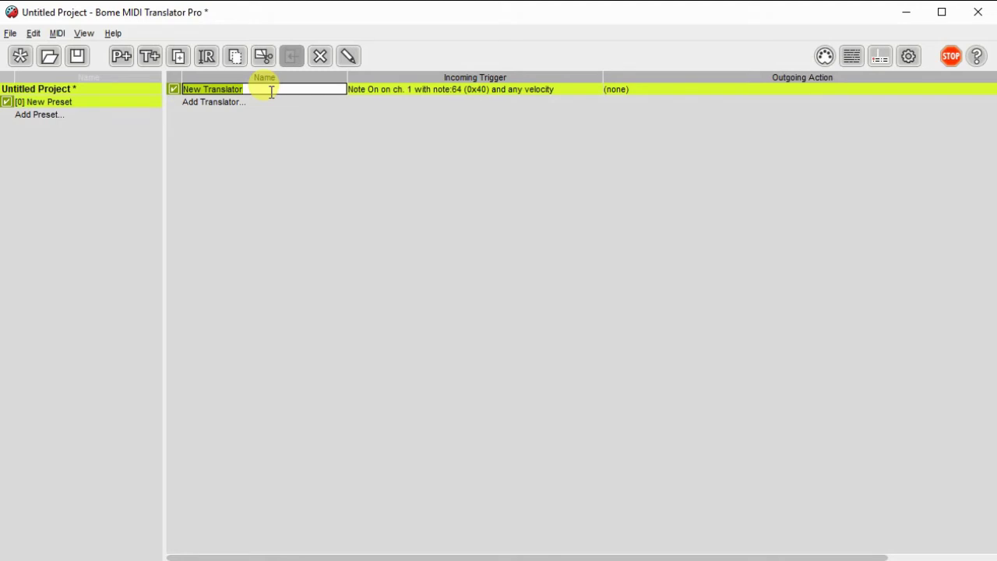
Step: Rename the new translator to 'Preset Change'
type("Preset")
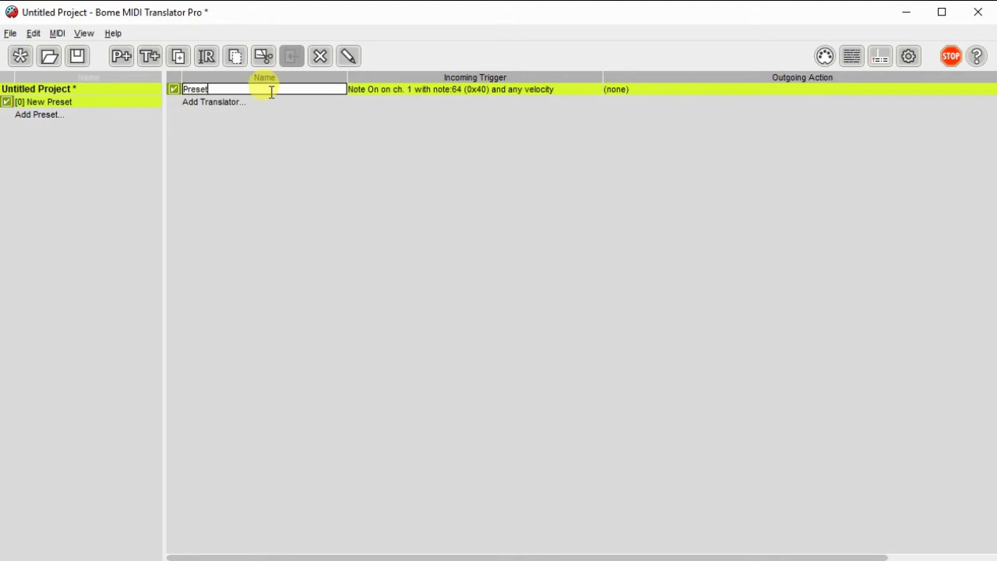
type(" Change")
left_click(456, 271)
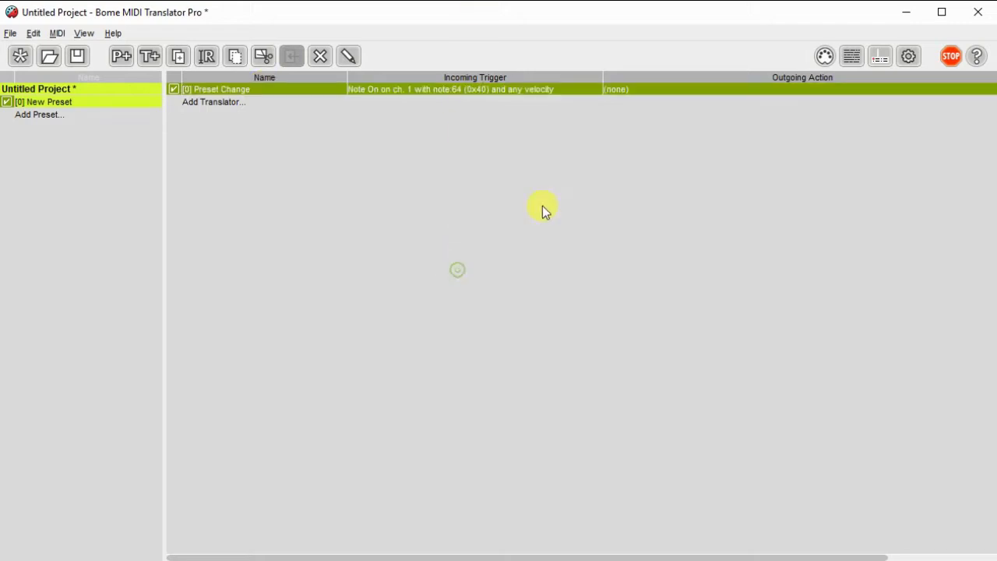
Step: Set the project default MIDI ports to Bome MIDI Translator 1 Virtual In and Virtual Out
left_click(824, 56)
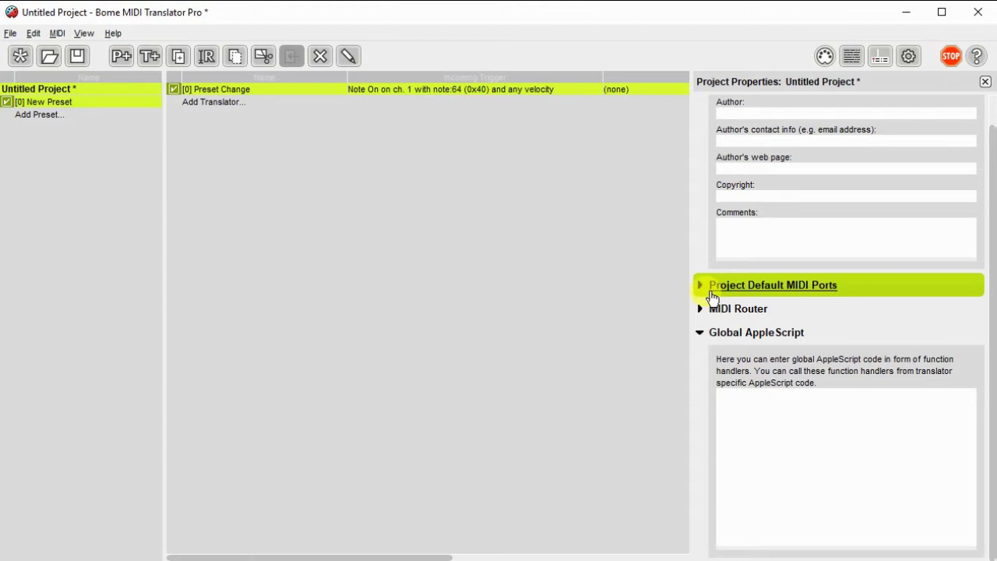
left_click(700, 293)
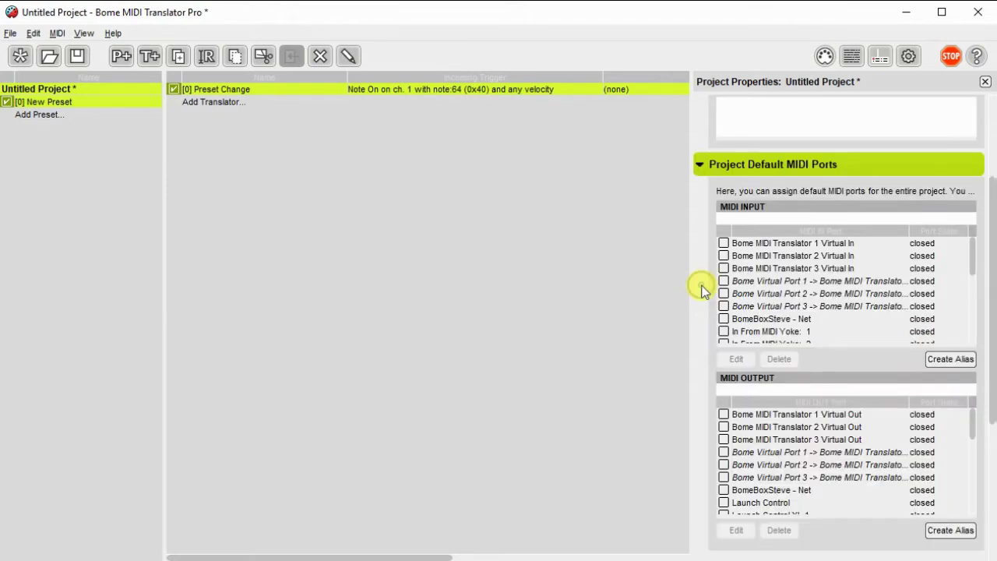
left_click(724, 244)
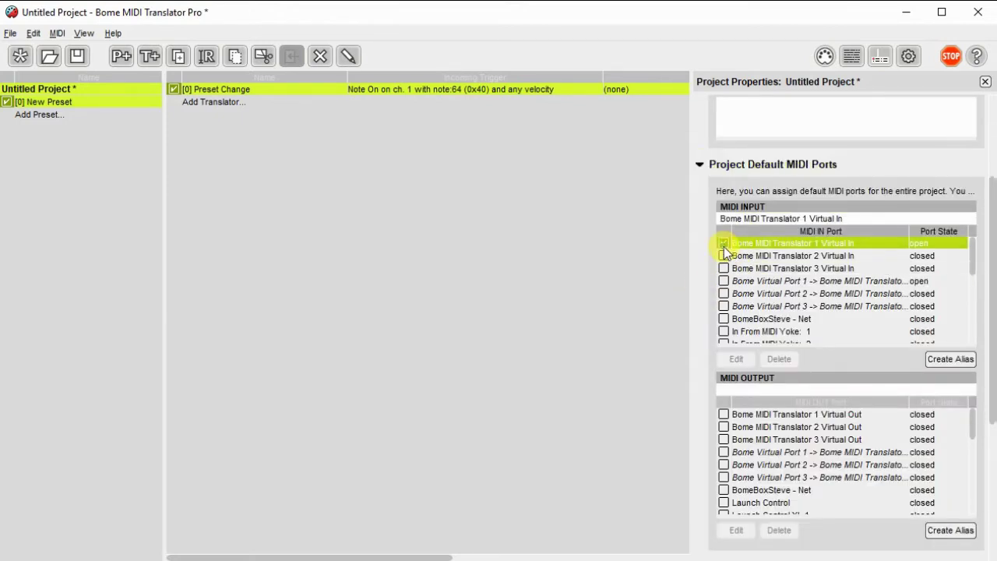
left_click(724, 414)
left_click(724, 427)
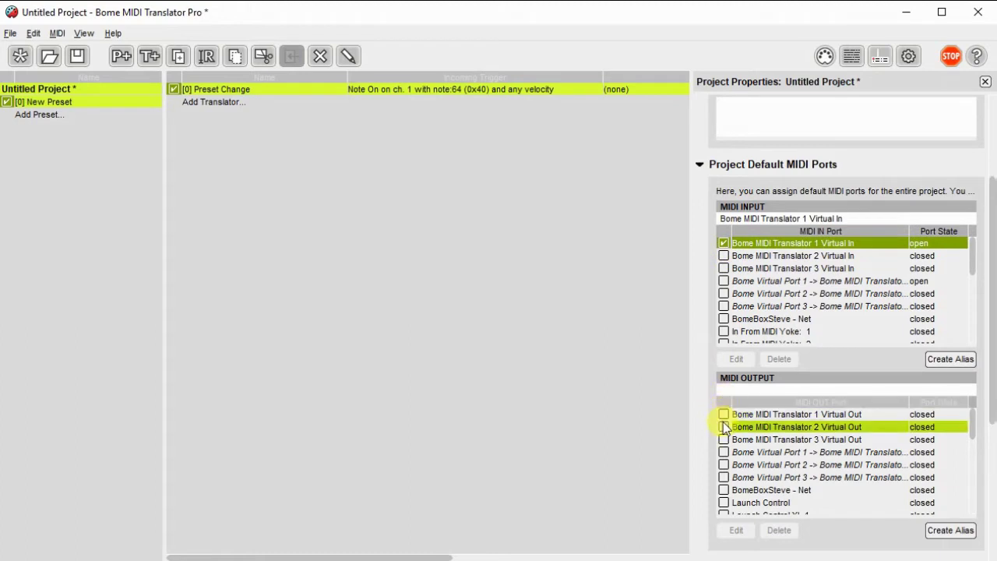
left_click(724, 414)
left_click(724, 415)
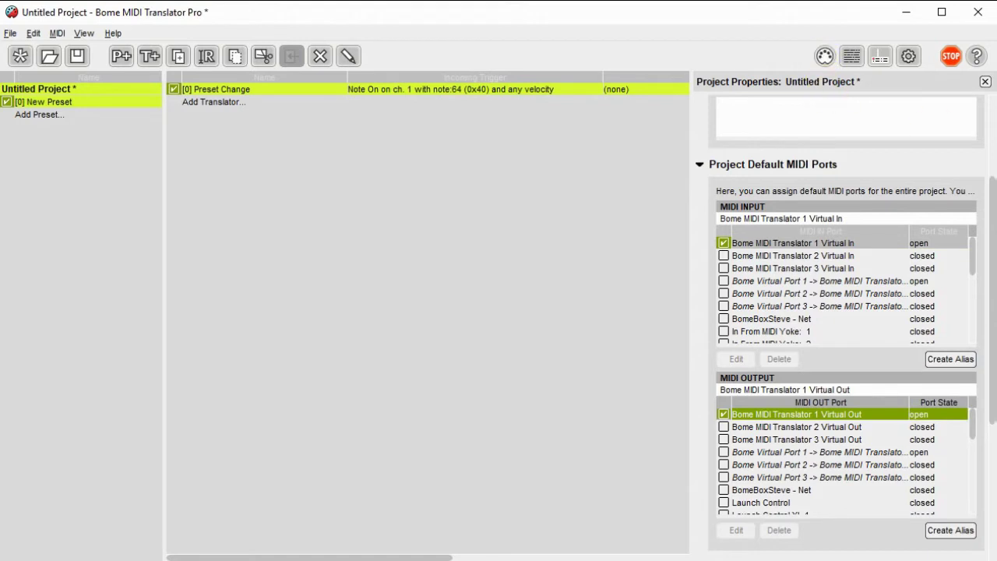
Step: Close and reopen Project Properties, collapsing the default MIDI ports section
left_click(985, 81)
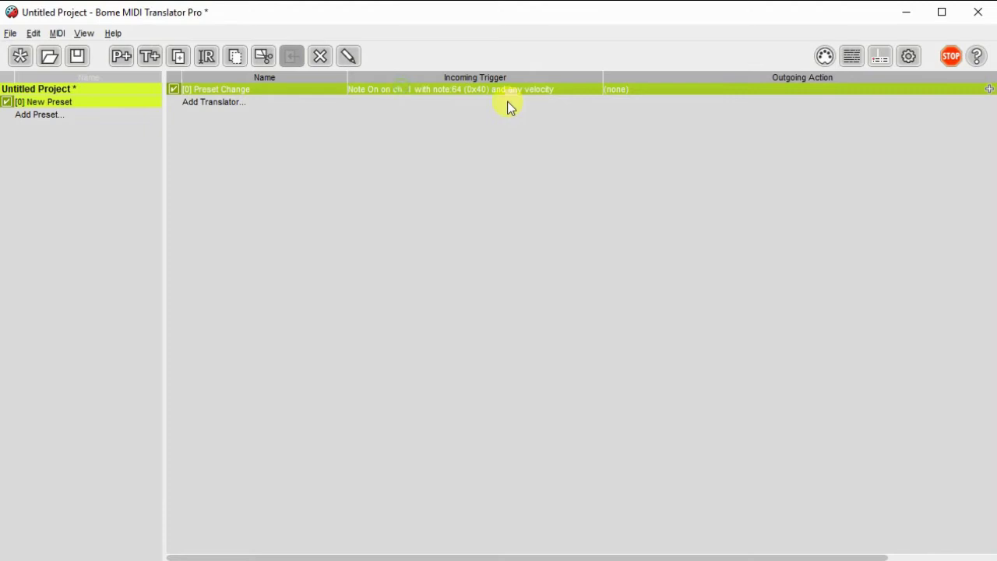
left_click(823, 59)
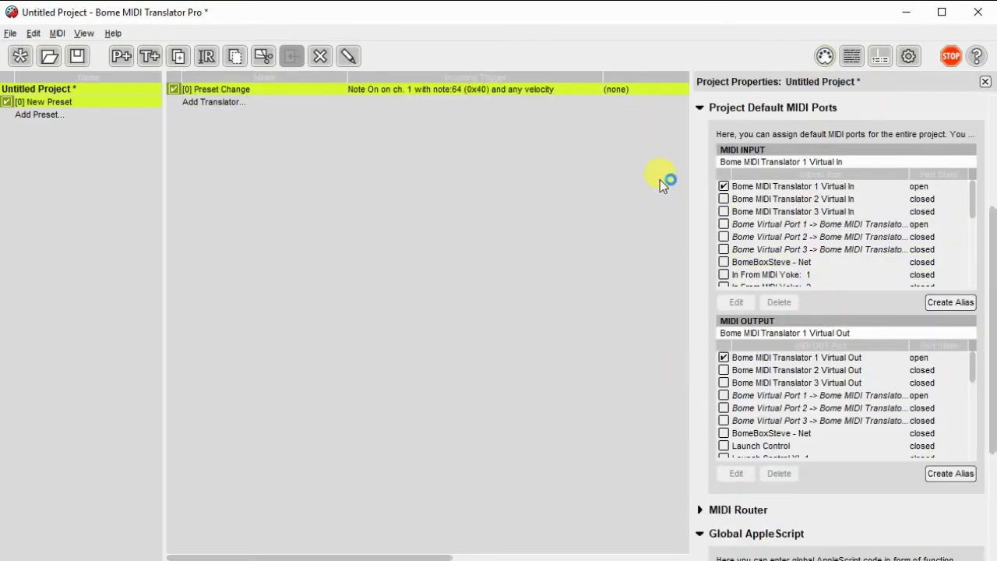
left_click(703, 111)
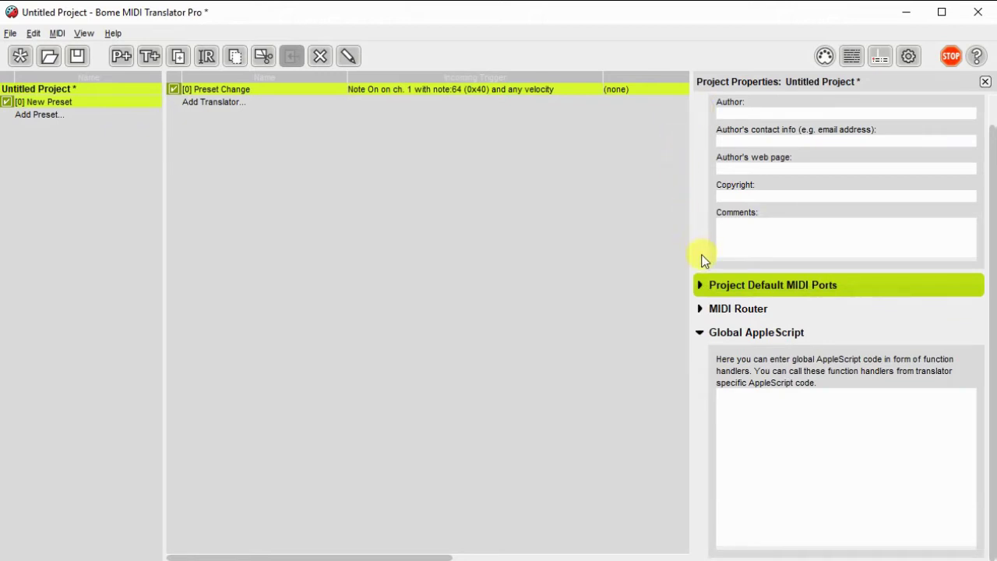
scroll(784, 308, "up", 1)
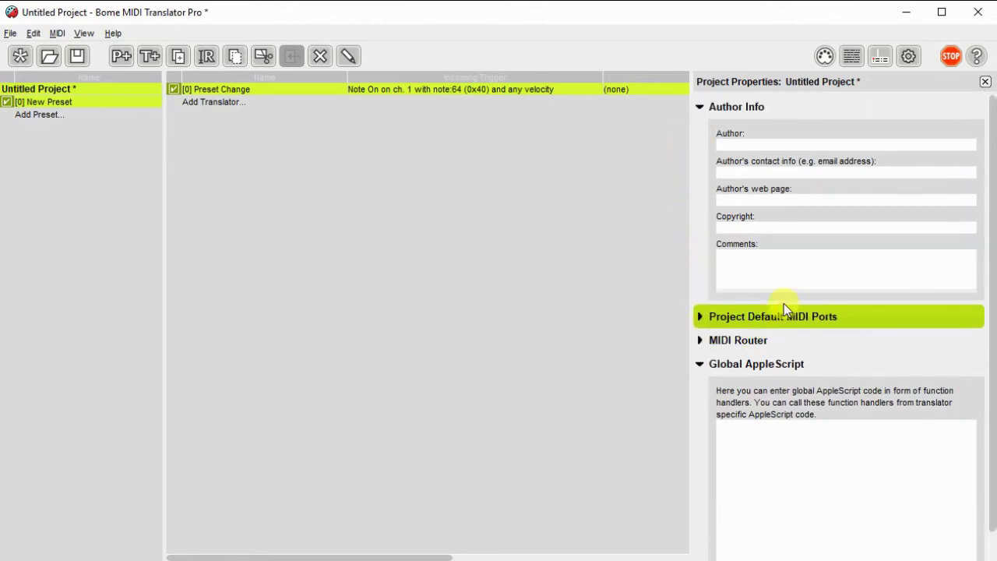
Step: Set the Preset Change translator's incoming trigger type to Raw MIDI / System Exclusive
left_click(400, 87)
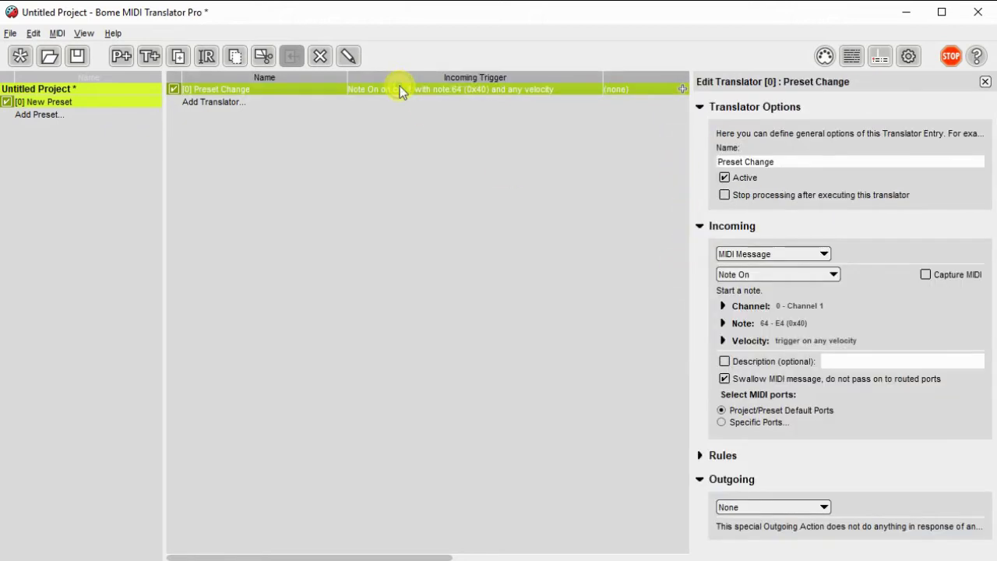
left_click(828, 274)
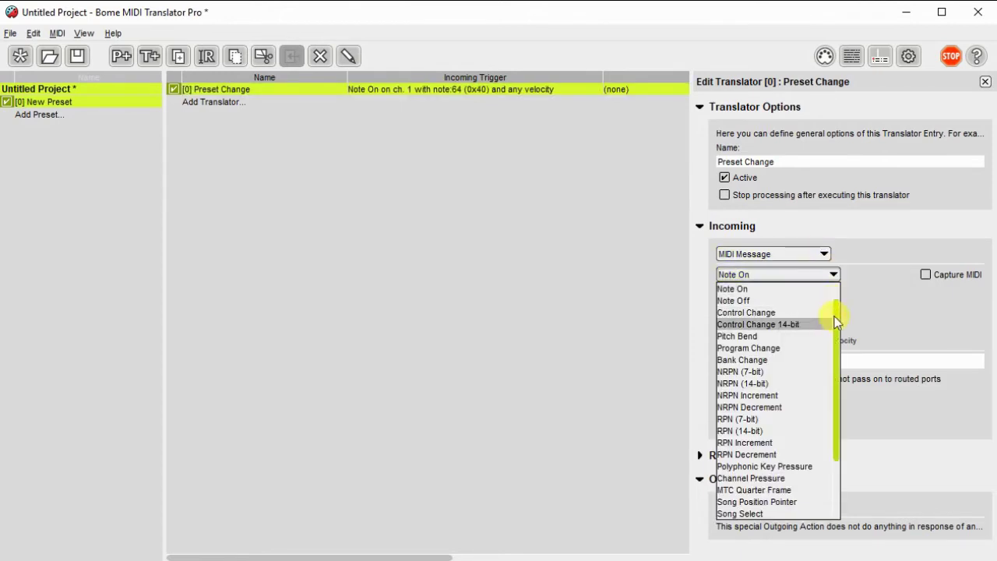
left_click_drag(834, 316, 840, 294)
left_click(824, 301)
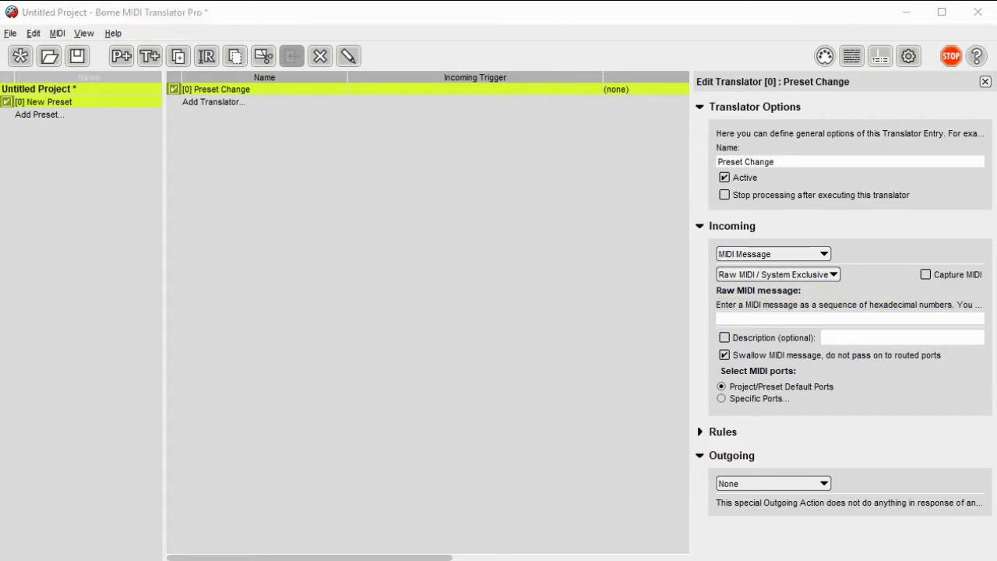
left_click_drag(49, 394, 280, 357)
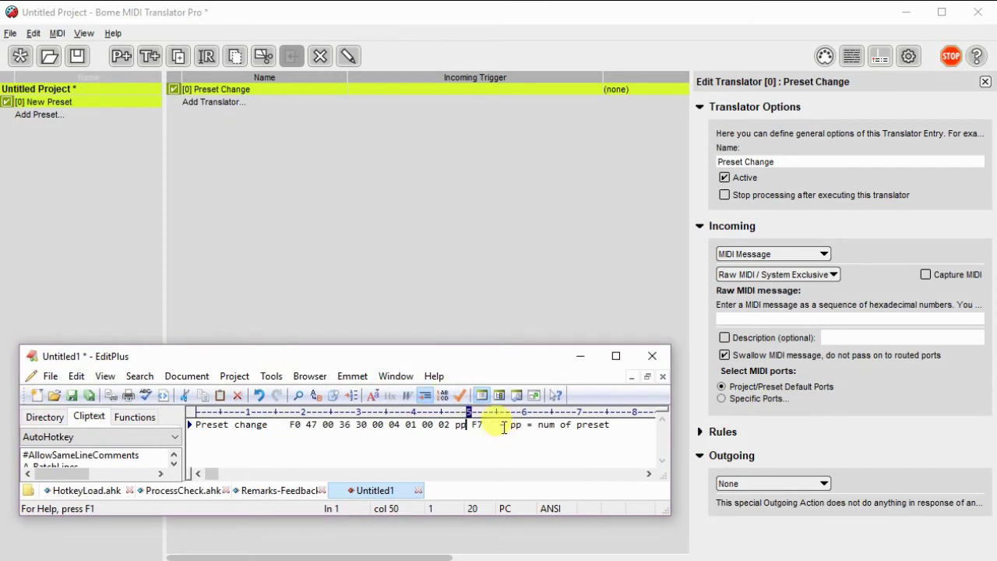
left_click_drag(483, 425, 290, 425)
key("ctrl+c")
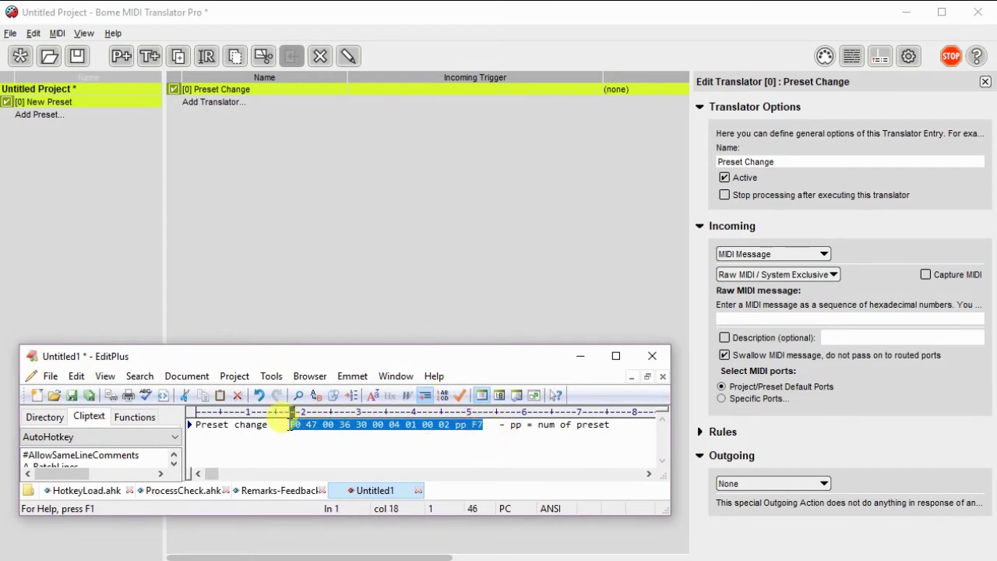
left_click(757, 316)
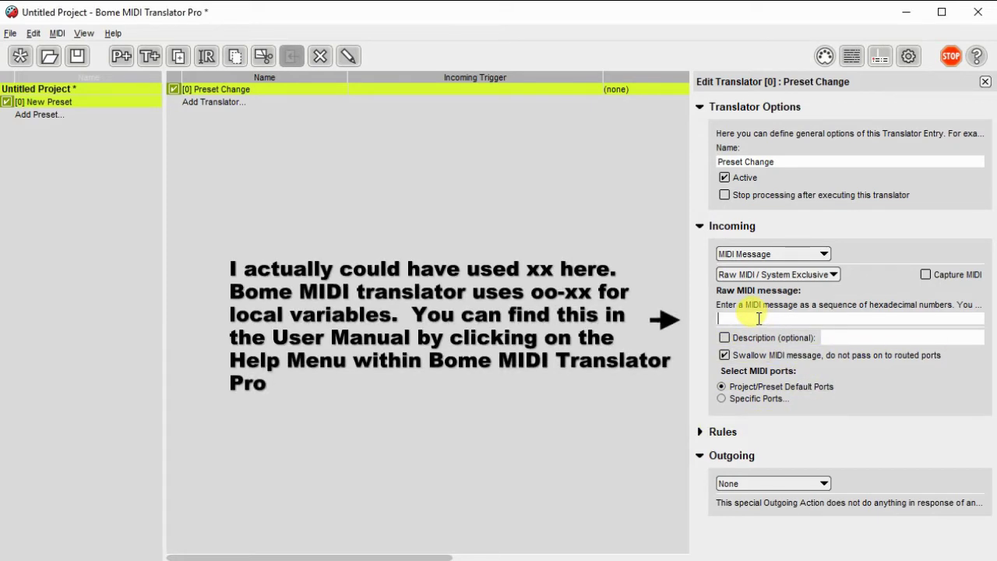
key("ctrl+v")
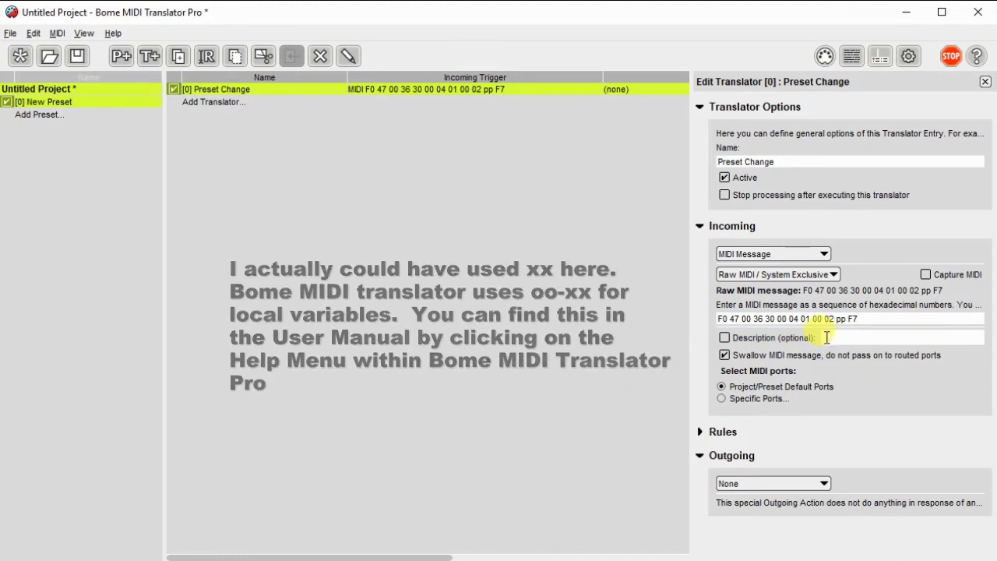
left_click(626, 91)
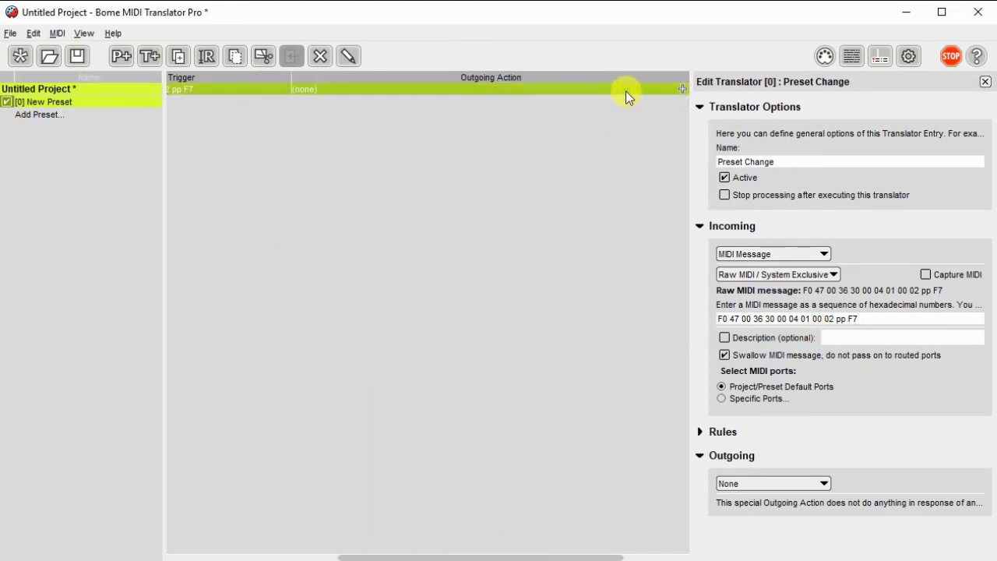
Step: Set the outgoing action to a MIDI Control Change message
left_click(703, 233)
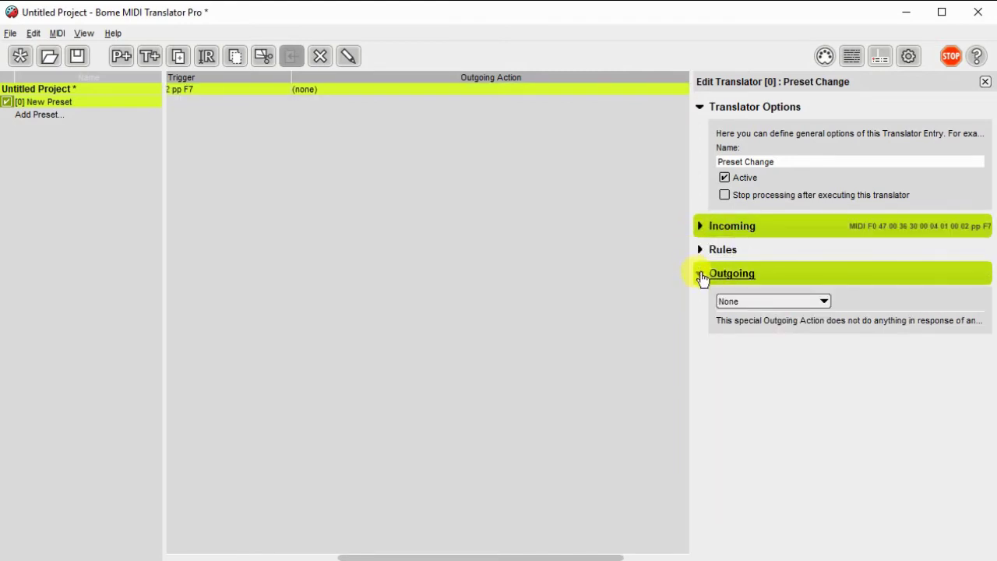
left_click(701, 274)
left_click(700, 274)
left_click(800, 302)
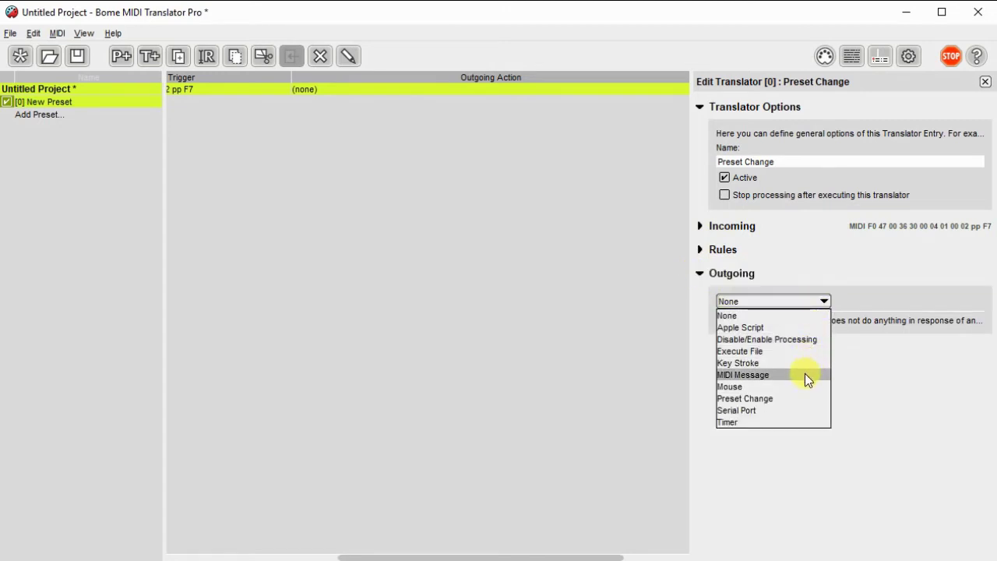
left_click(806, 374)
left_click(834, 322)
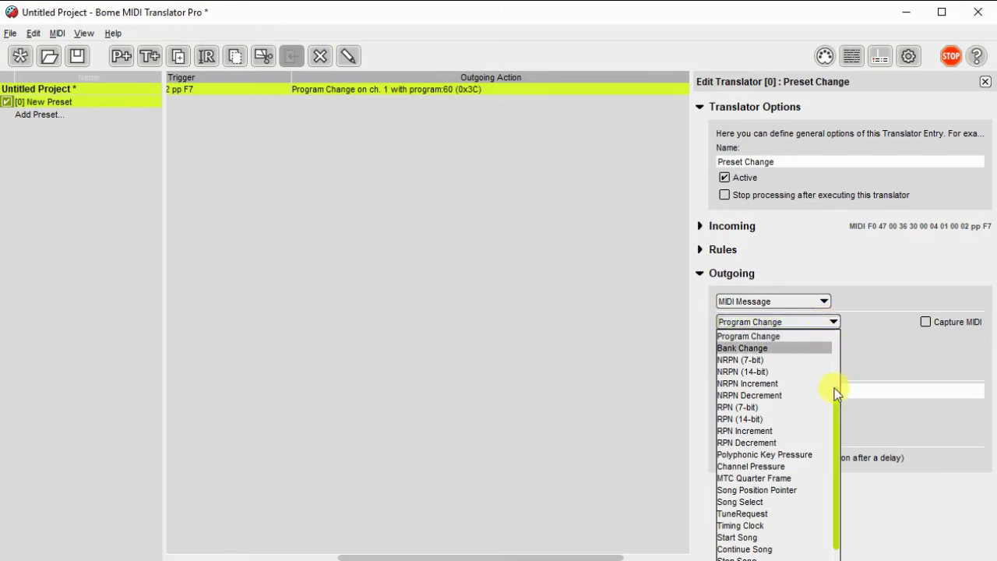
left_click_drag(835, 388, 836, 357)
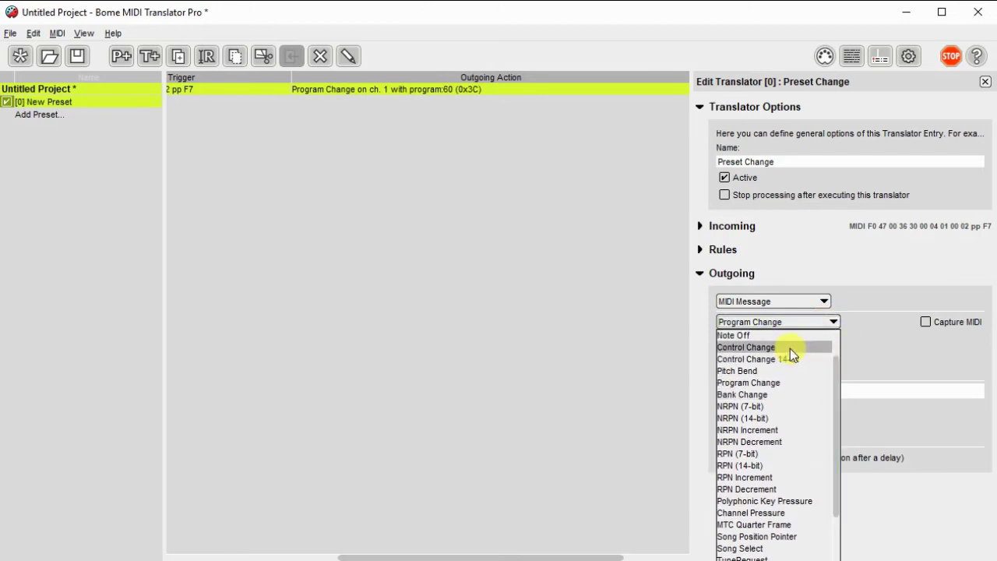
left_click(790, 349)
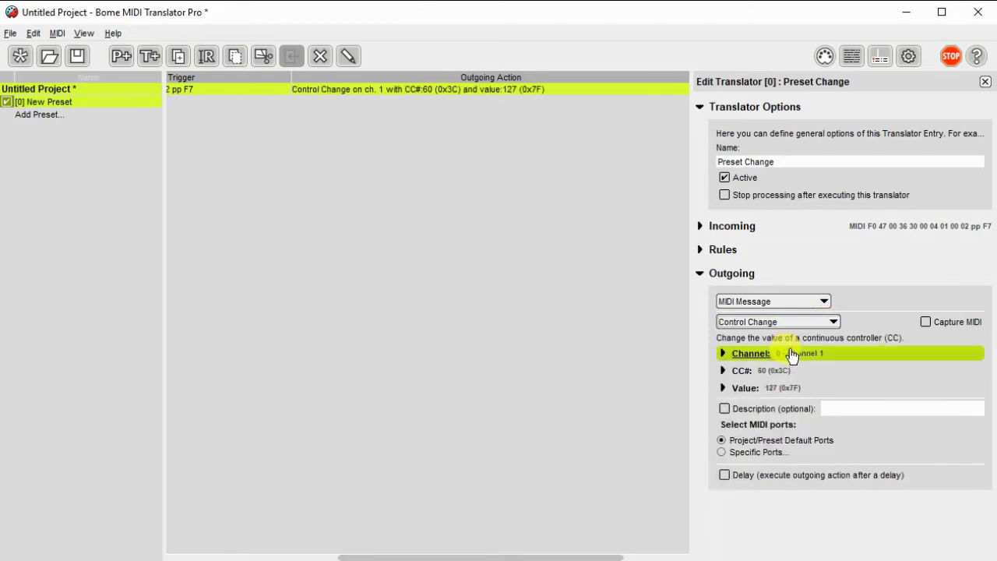
Step: Set the Control Change controller number to 01 and its value to pp
left_click(752, 370)
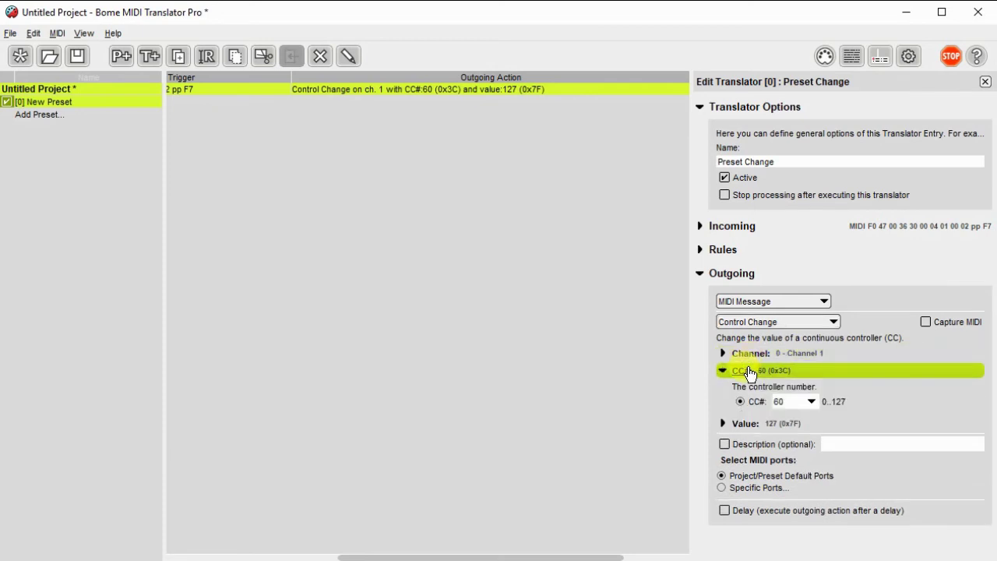
double_click(782, 400)
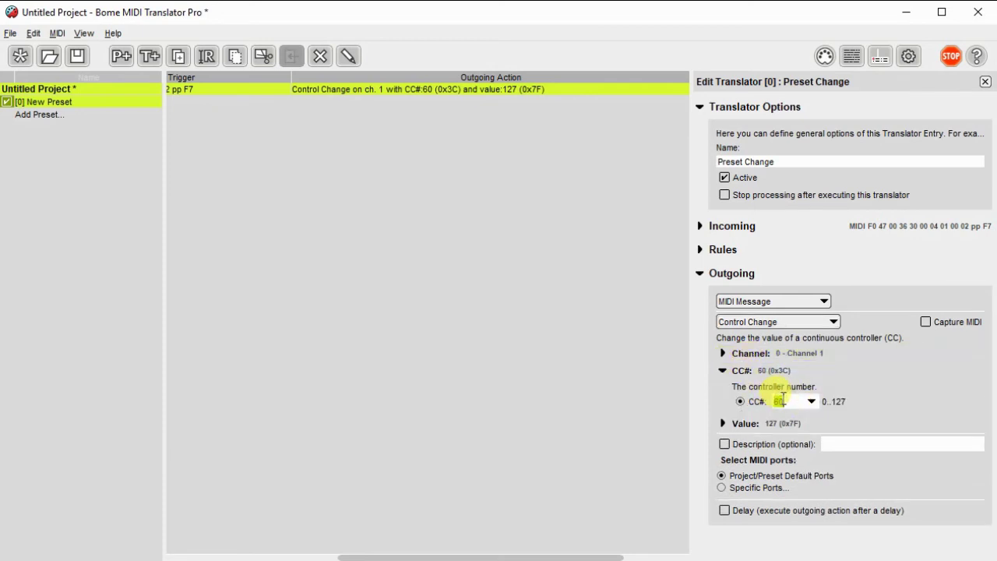
type("01")
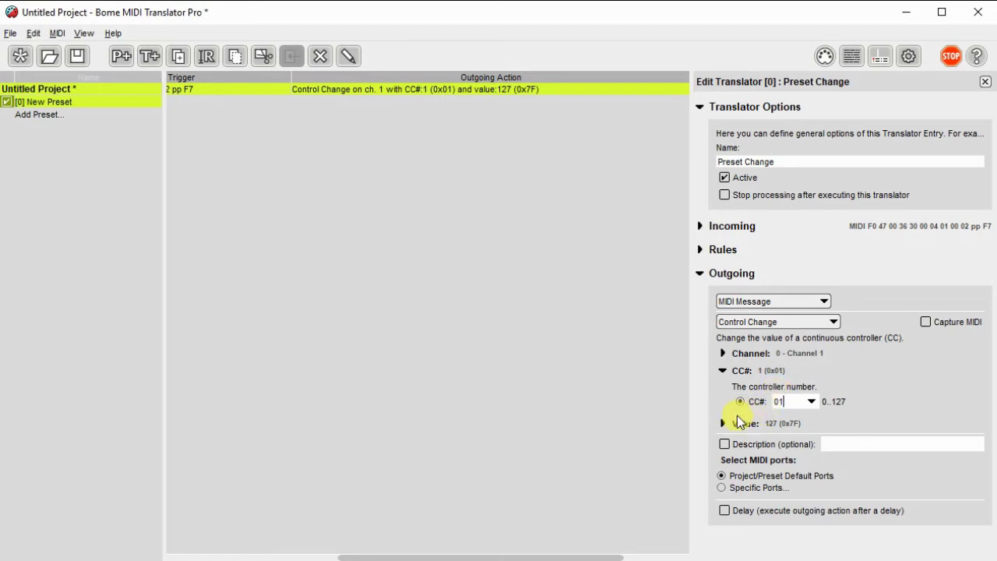
left_click(723, 423)
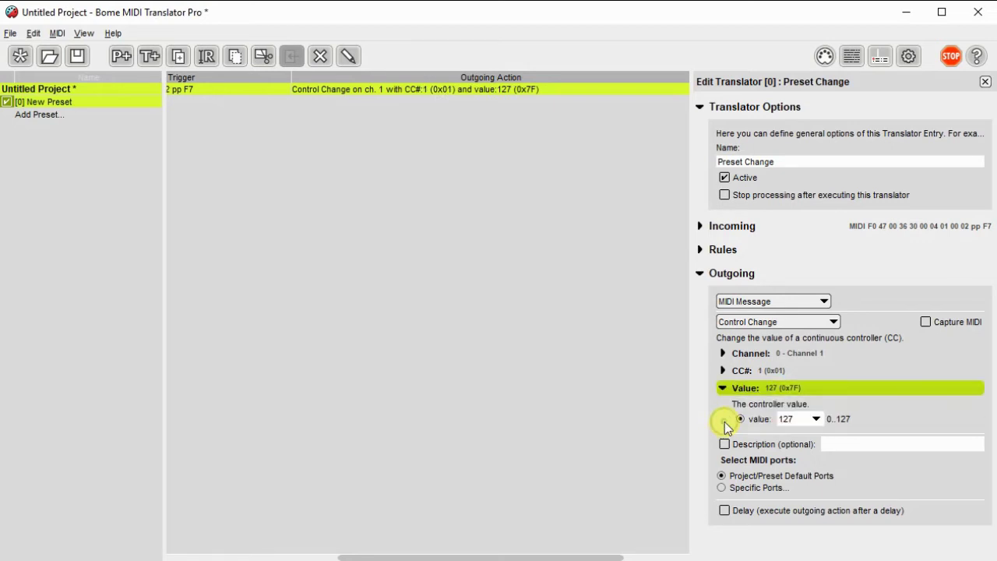
double_click(787, 419)
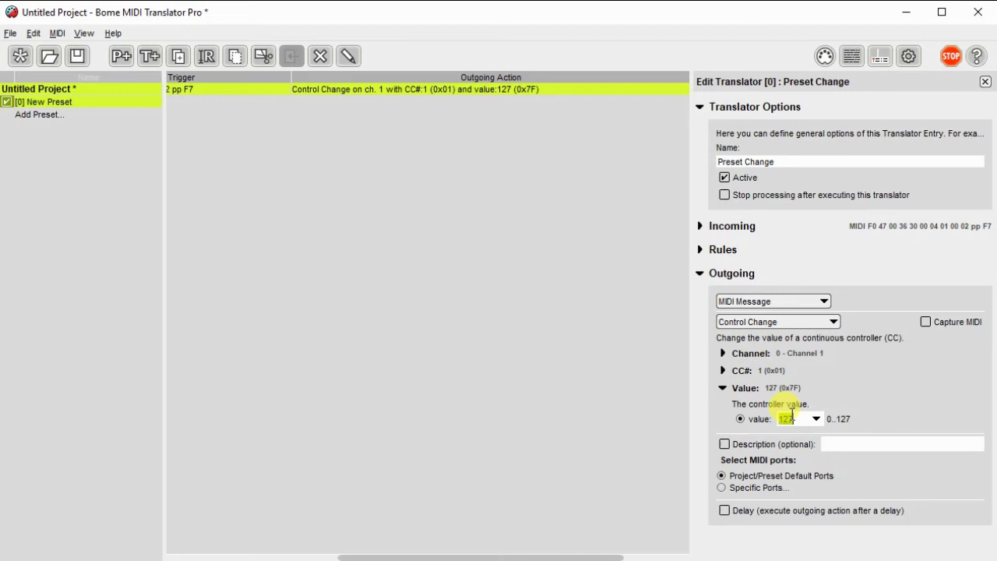
type("pp")
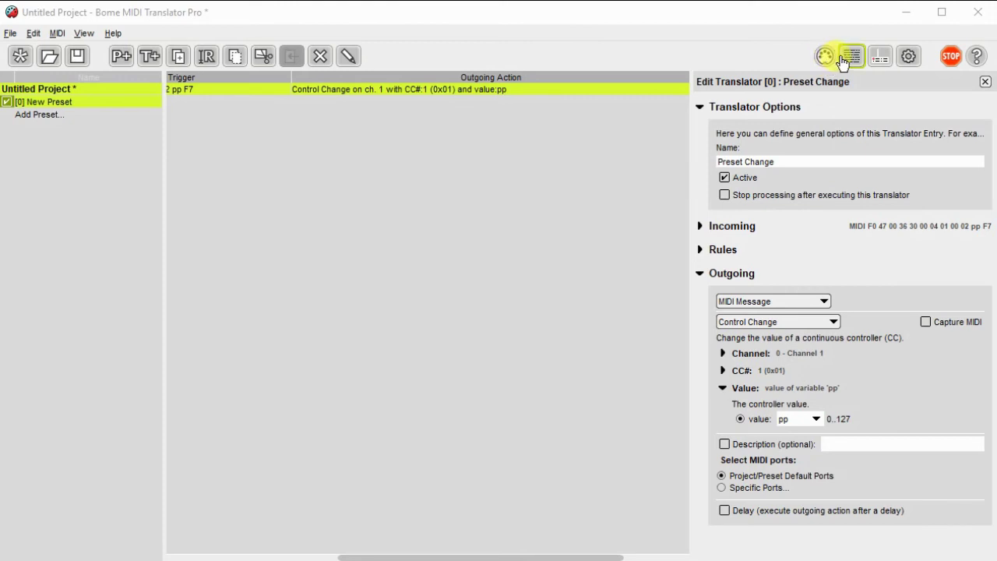
Step: Open the Log Window to monitor incoming, rule and outgoing MIDI events
left_click(849, 58)
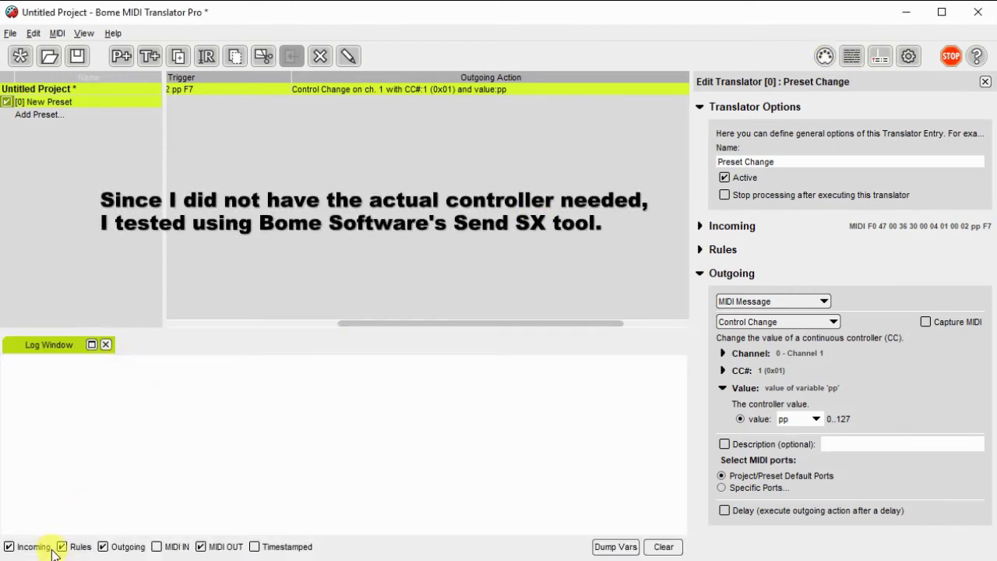